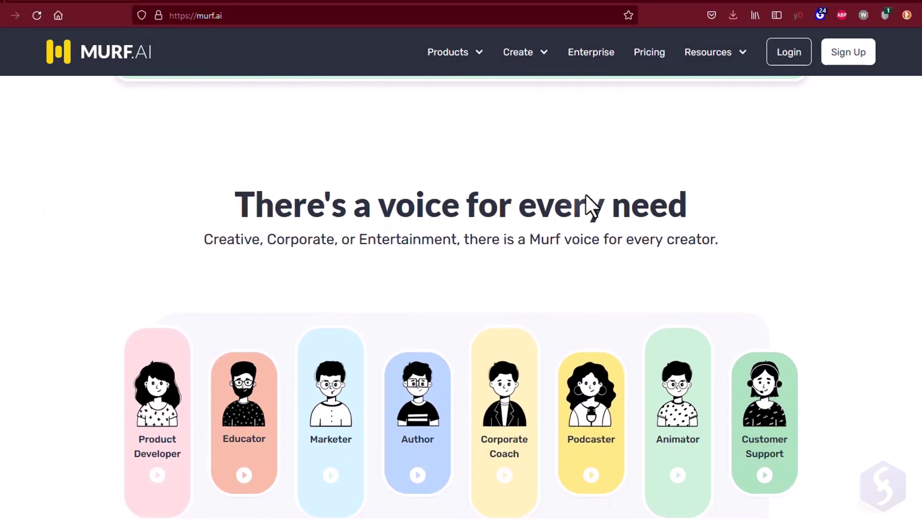
scroll(605, 216, down, 3)
scroll(625, 247, down, 2)
scroll(443, 324, down, 2)
scroll(356, 320, down, 2)
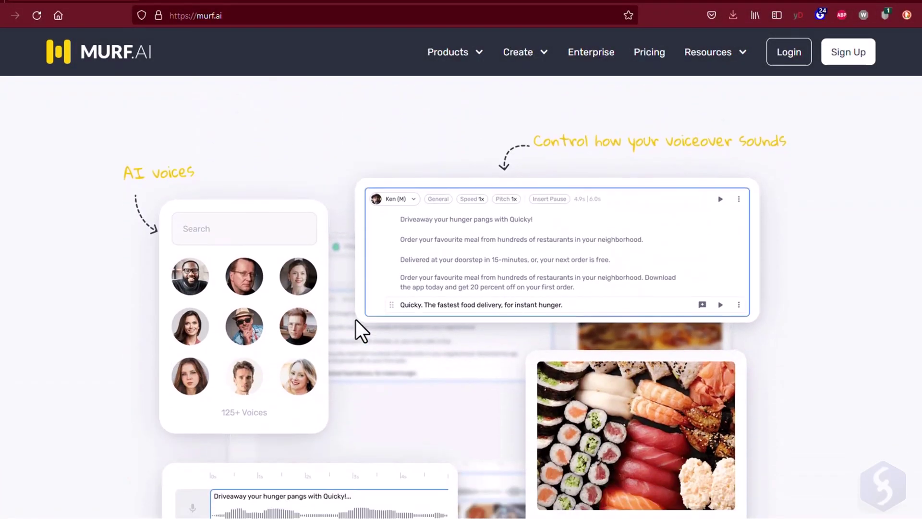
scroll(355, 320, down, 1)
scroll(650, 326, down, 2)
scroll(673, 328, down, 3)
scroll(671, 328, down, 4)
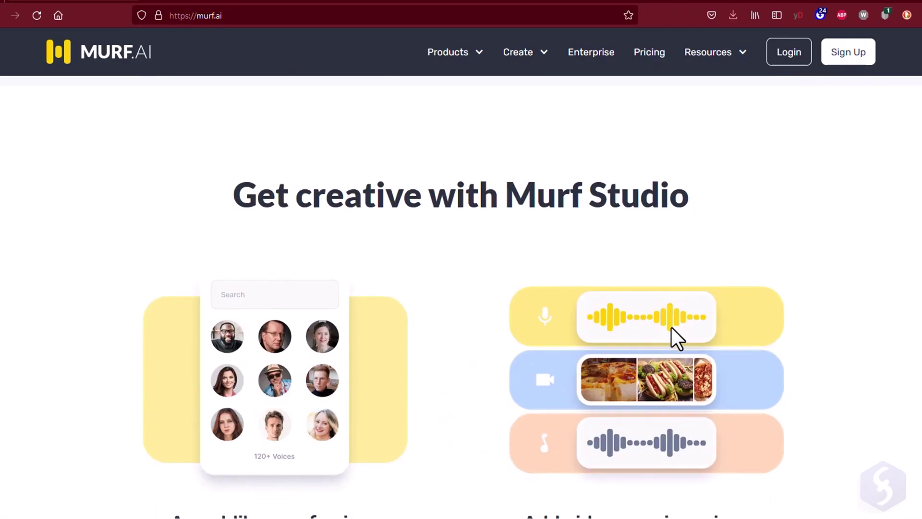
scroll(671, 328, down, 1)
scroll(671, 332, down, 3)
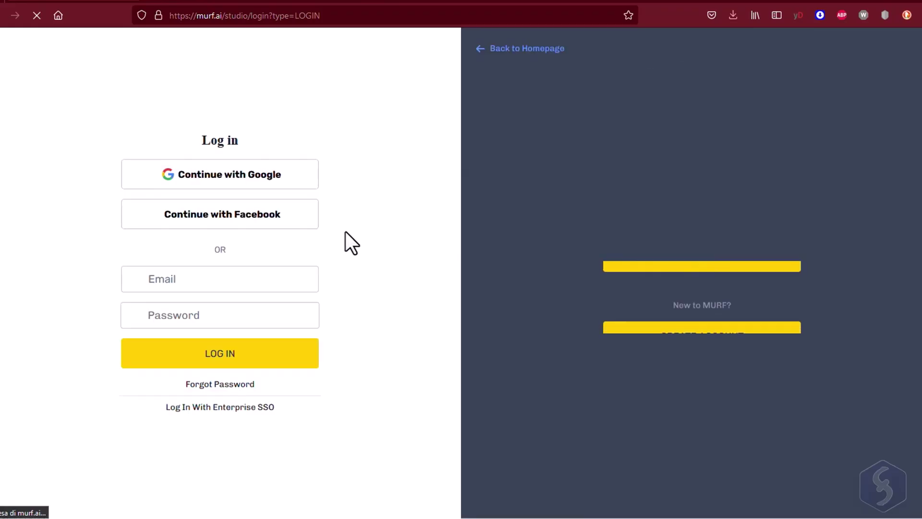
- Log in to Murf Studio with the account email and password
click(218, 281)
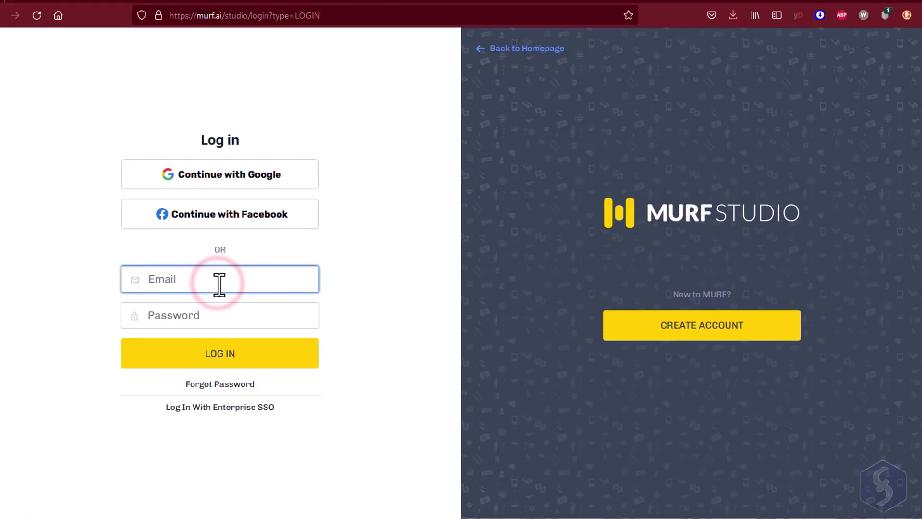
click(235, 363)
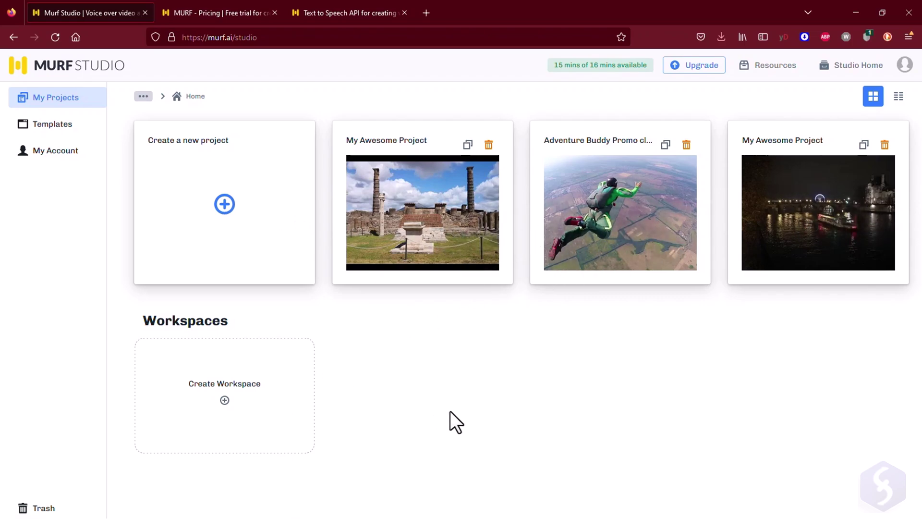
click(55, 127)
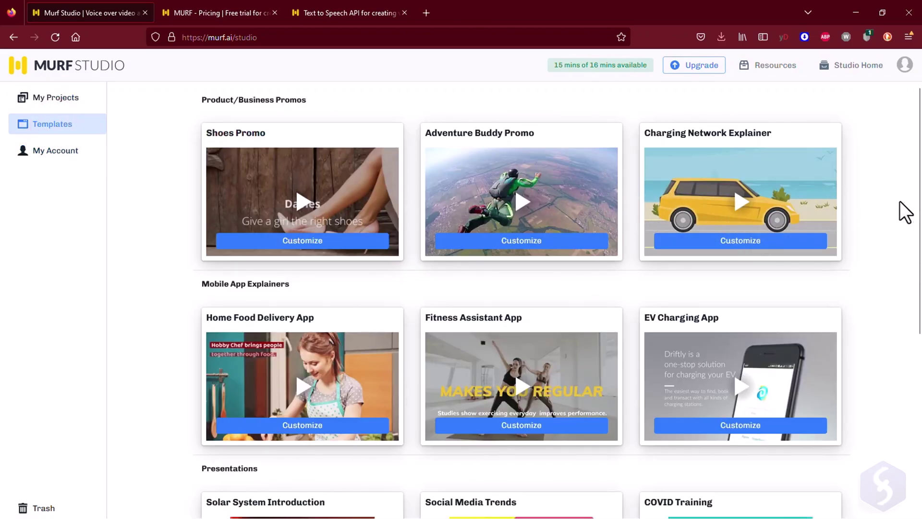
scroll(867, 221, down, 3)
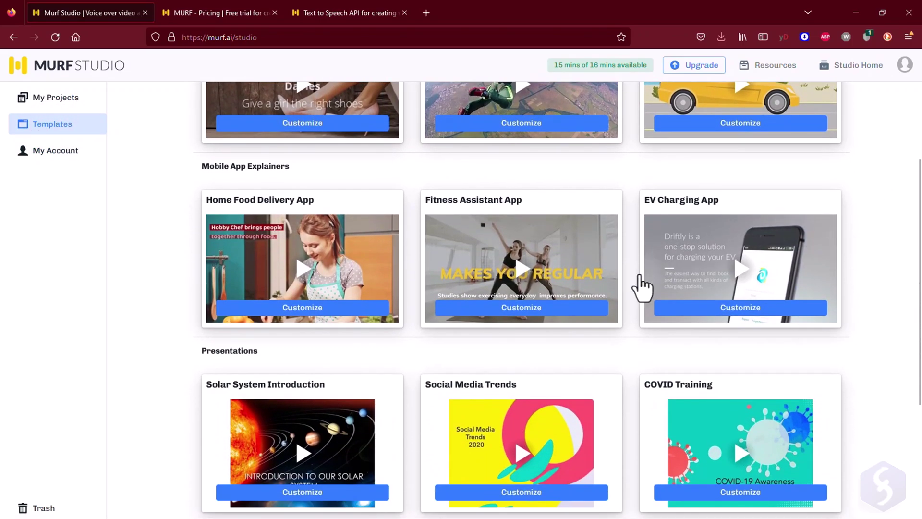
scroll(793, 328, down, 3)
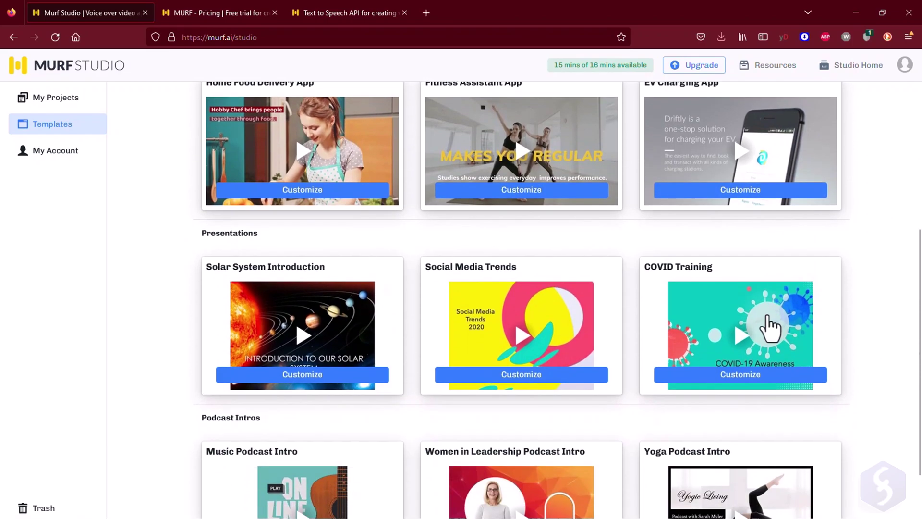
scroll(769, 326, down, 2)
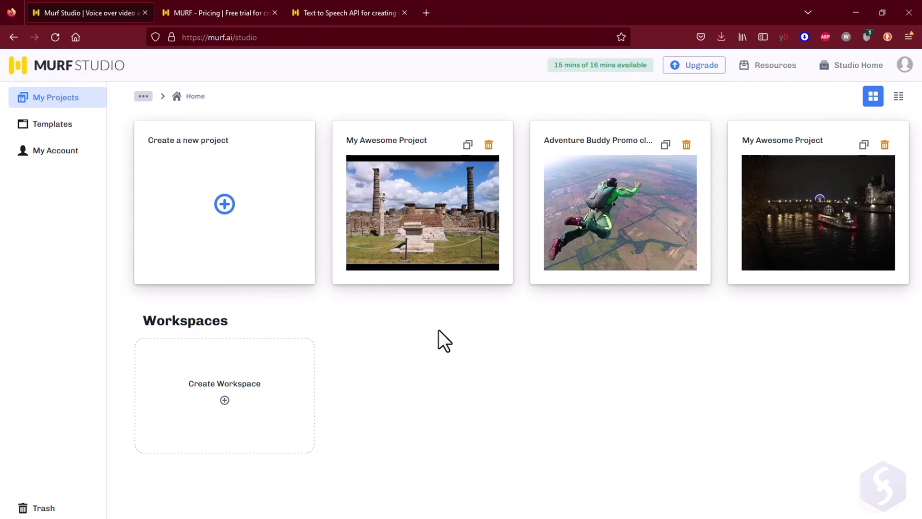
- Create a new Video project named My Project from the E-Learning Video template
click(231, 207)
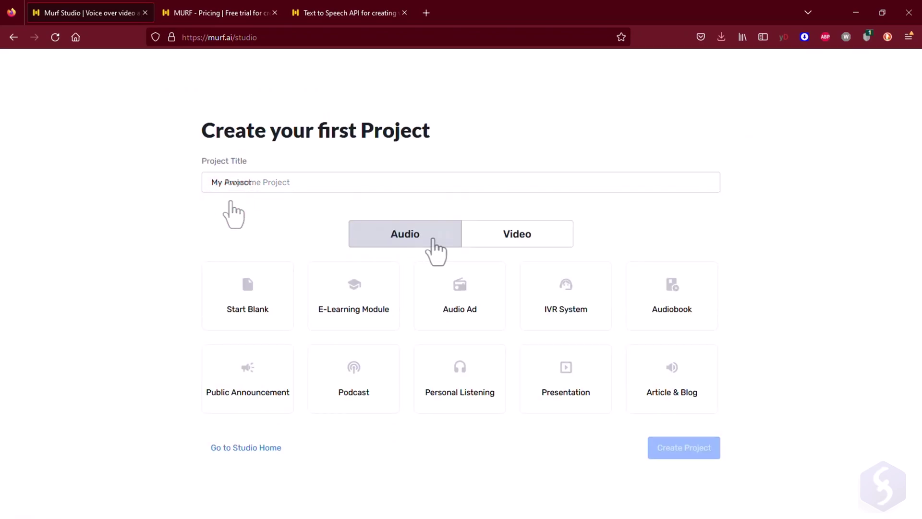
click(536, 237)
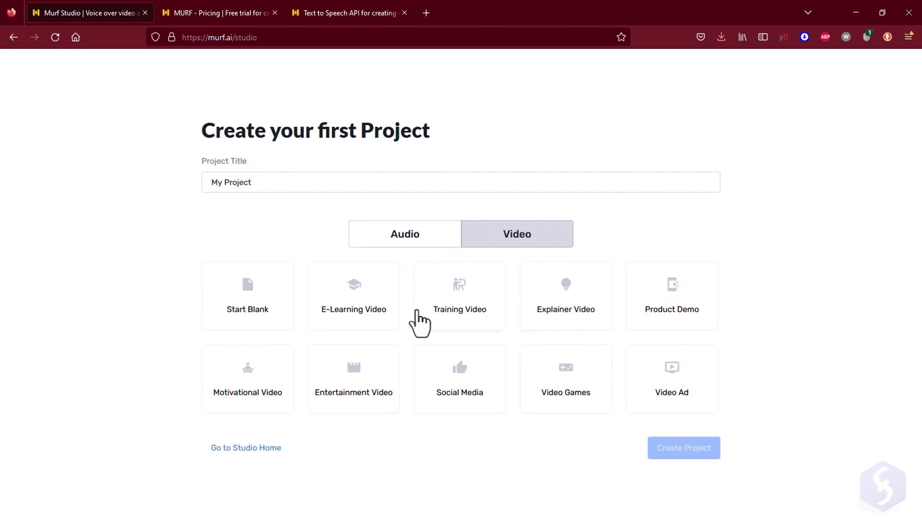
click(357, 312)
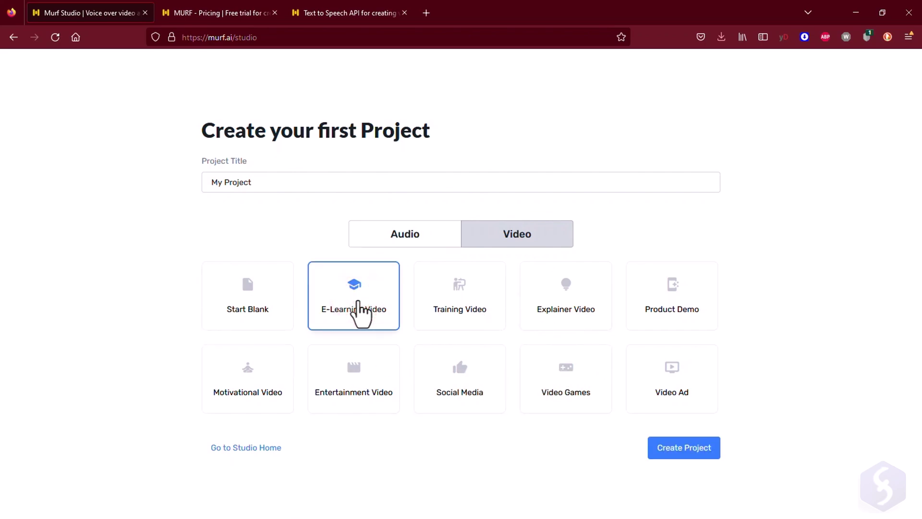
click(691, 450)
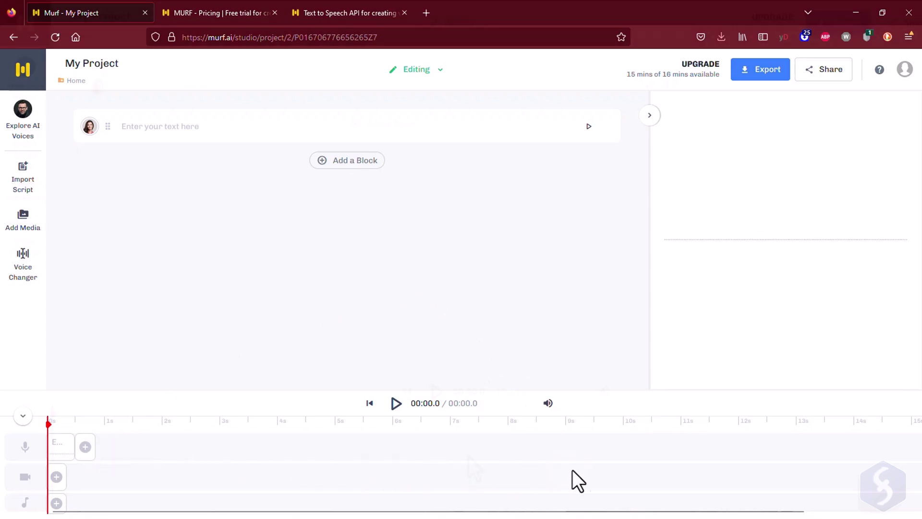
- Open the Stock Music library and play a preview of O Christmas Tree Jazz Trio
click(24, 216)
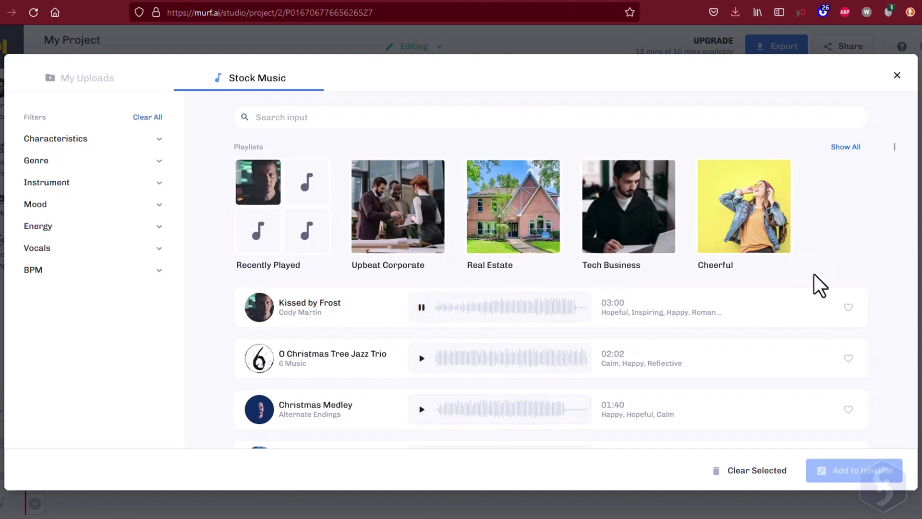
scroll(471, 282, down, 2)
scroll(428, 238, down, 2)
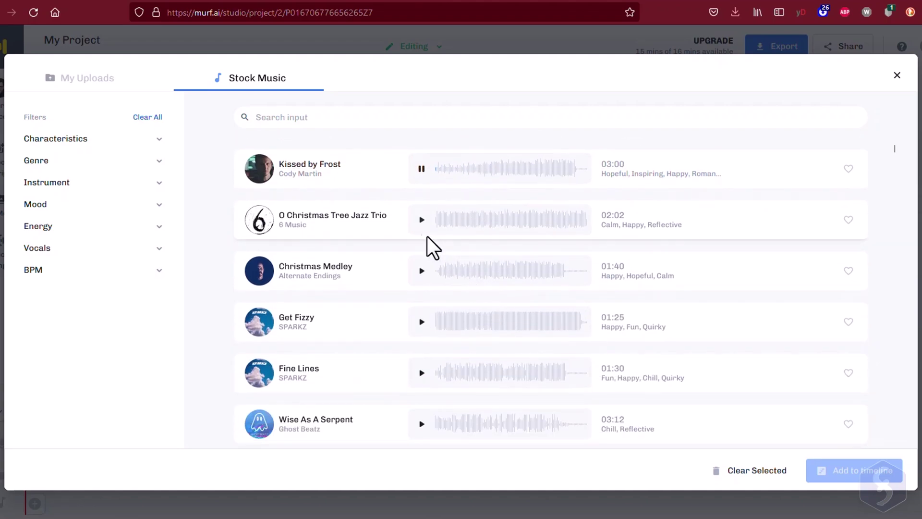
click(418, 219)
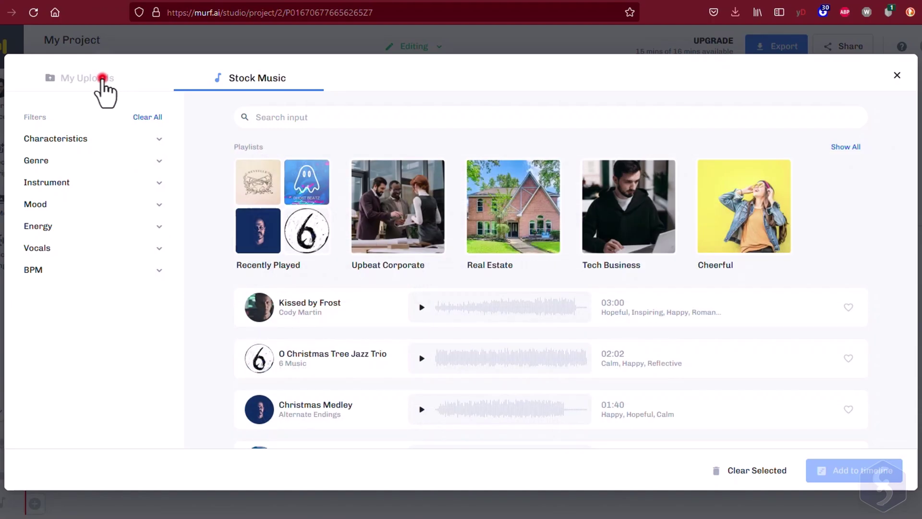
- Upload VID_20220202_114126.mp4 through My Uploads and add it to the timeline
click(97, 83)
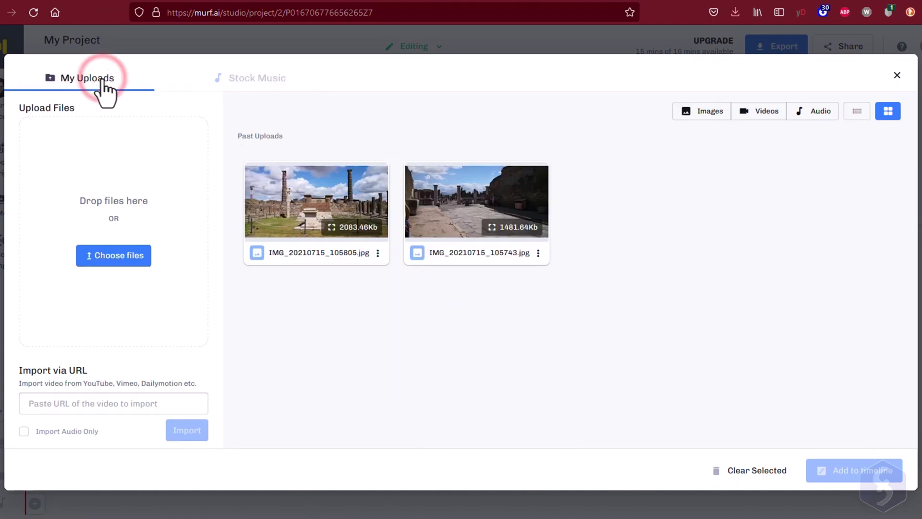
click(126, 255)
click(305, 242)
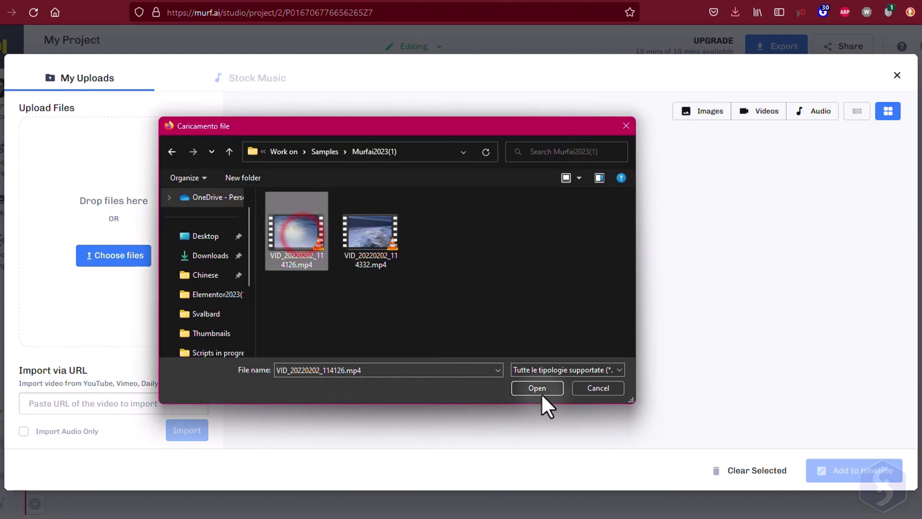
click(541, 391)
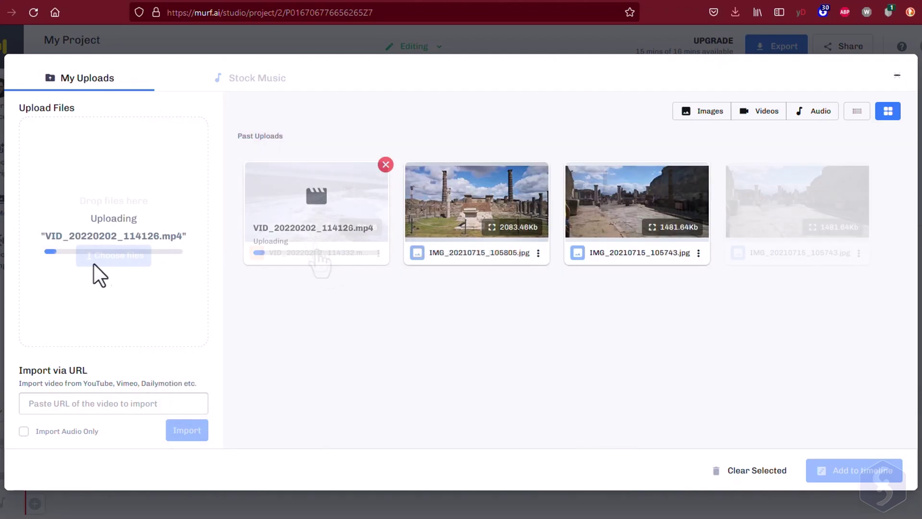
click(889, 481)
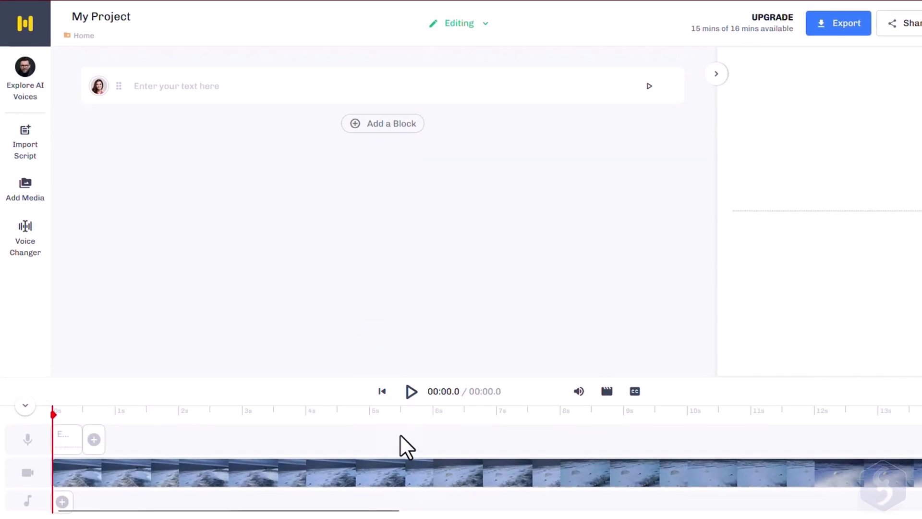
mouse_move(398, 509)
mouse_down()
mouse_move(921, 509)
mouse_move(398, 509)
mouse_up()
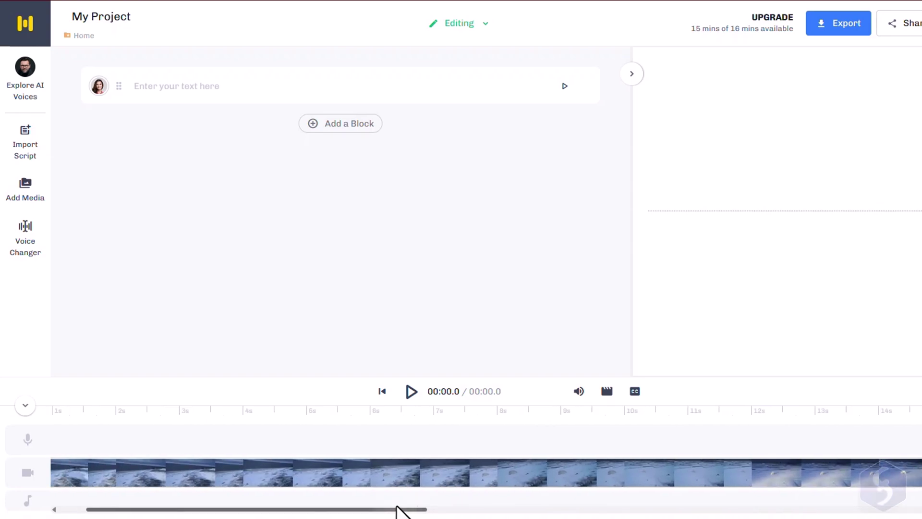
drag(398, 510, 617, 509)
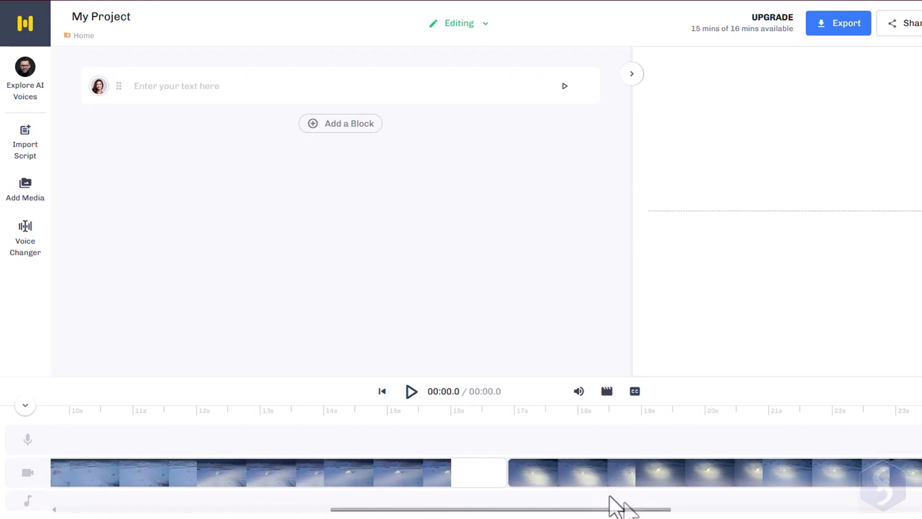
click(455, 473)
click(553, 477)
click(449, 478)
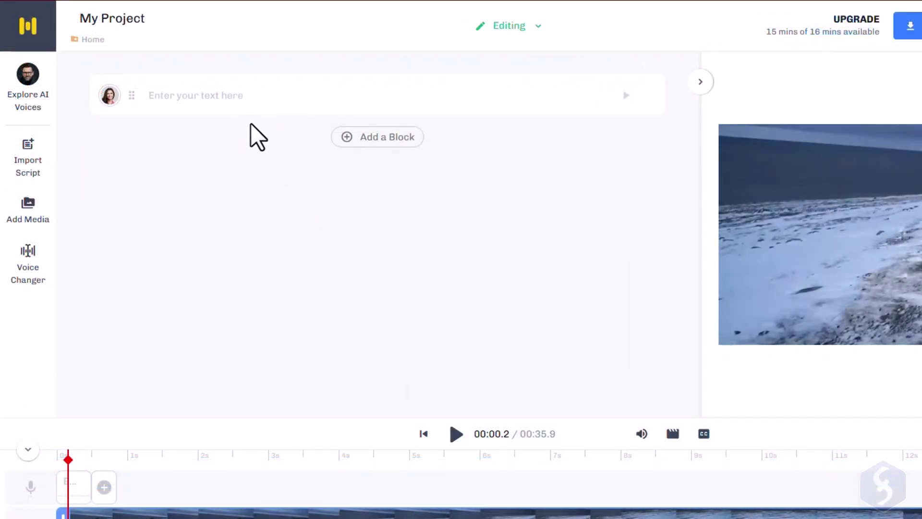
- Write the two-sentence Arctic Fox script and generate Natalie's narration audio
click(243, 97)
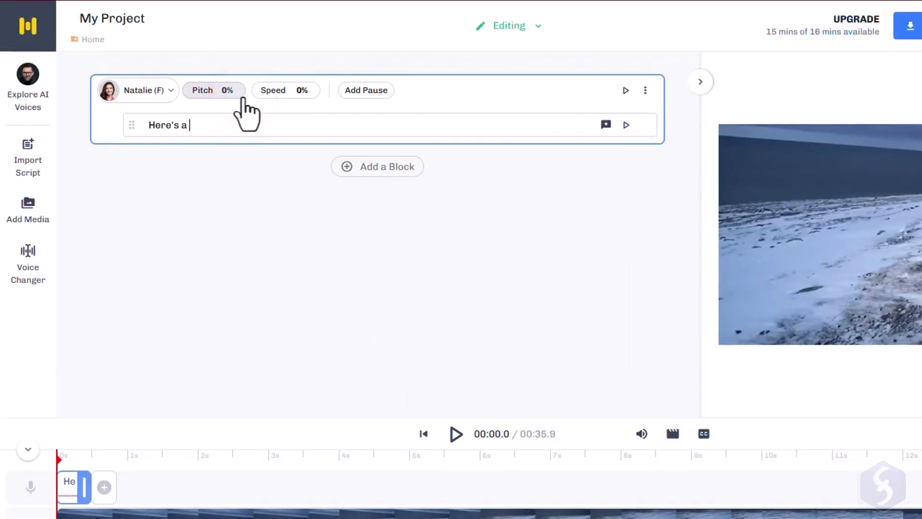
text(specimen of Arctic Fox, that lies in all the Arctic regions,)
key(Return)
text(including northern Canada, Greenland, Svalbard and the Russian Siberia.)
click(626, 92)
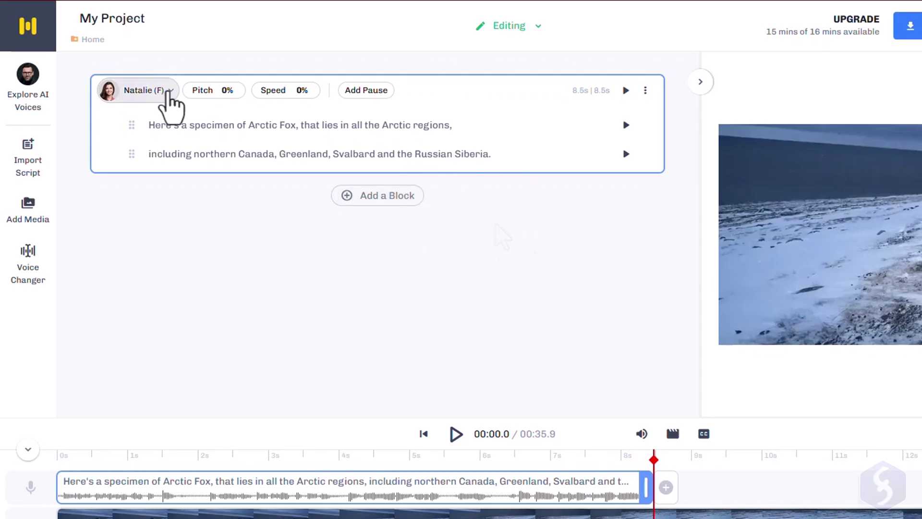
click(165, 90)
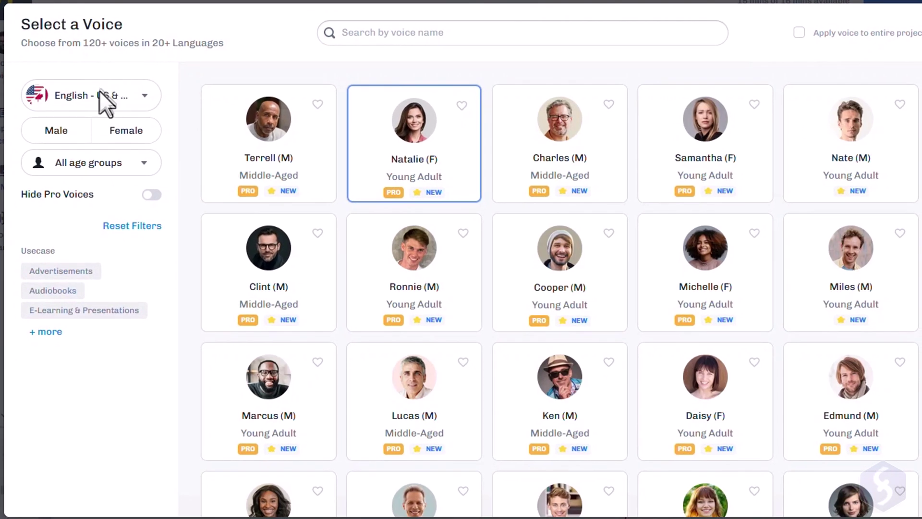
mouse_move(705, 272)
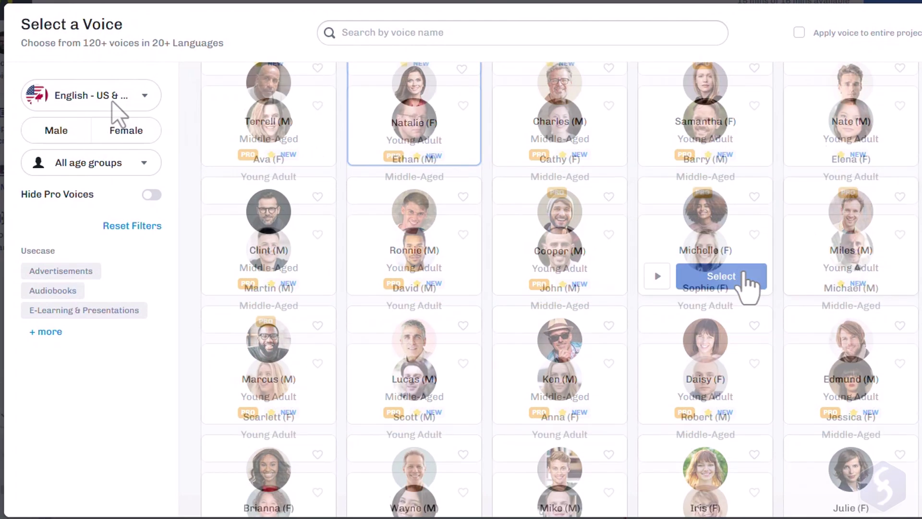
- Filter the voice catalogue to English - India voices
click(133, 97)
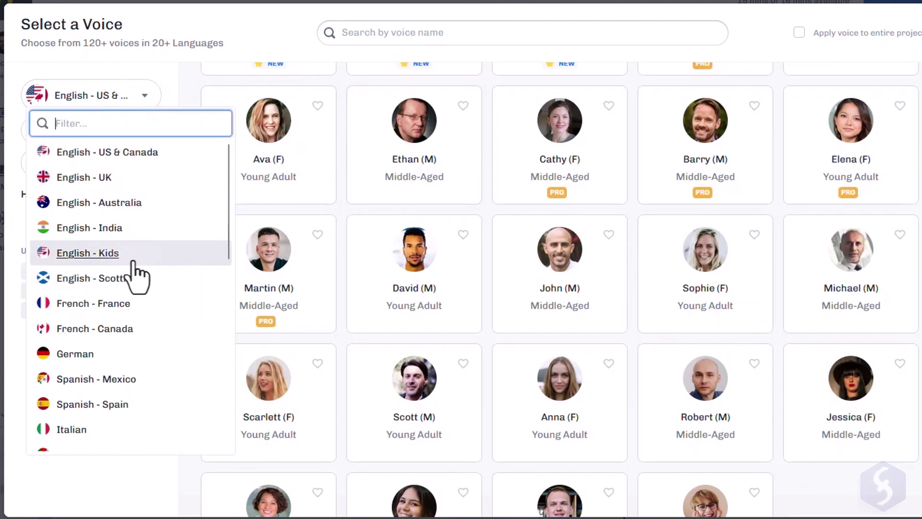
scroll(141, 274, down, 5)
scroll(144, 278, down, 3)
scroll(144, 289, down, 2)
scroll(142, 392, down, 3)
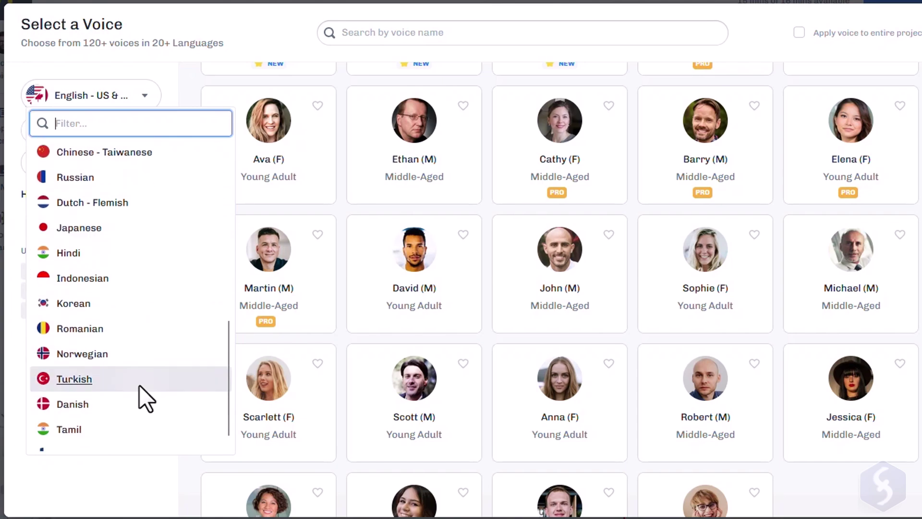
scroll(148, 303, up, 10)
click(147, 229)
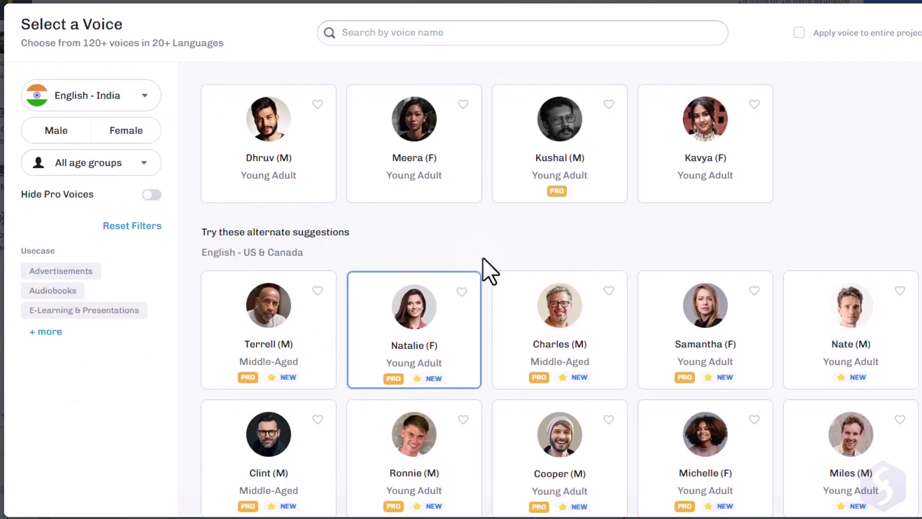
- Make Kavya the narrator, check pitch and speed, and select the word Arctic
click(709, 189)
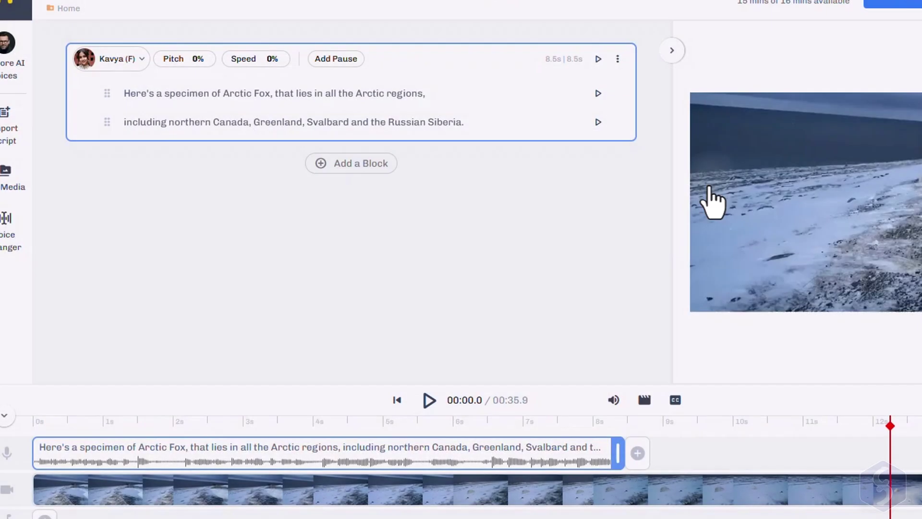
click(217, 94)
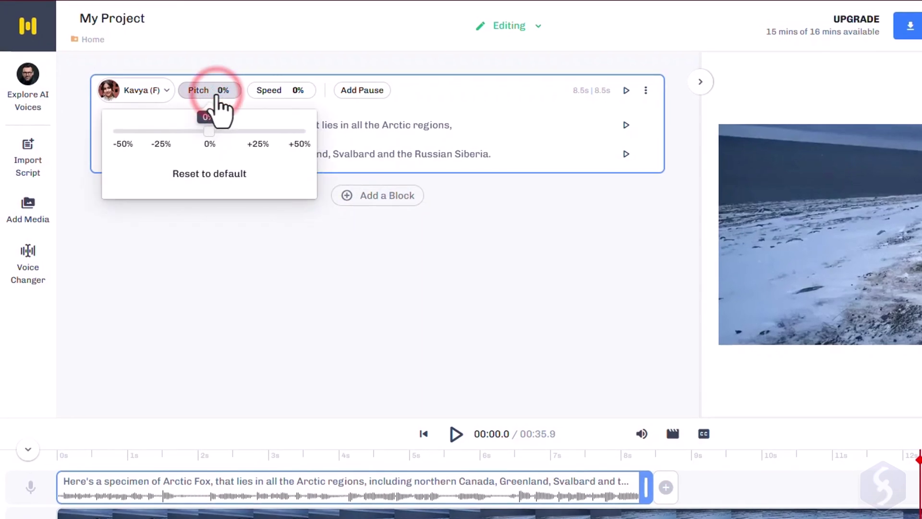
click(289, 92)
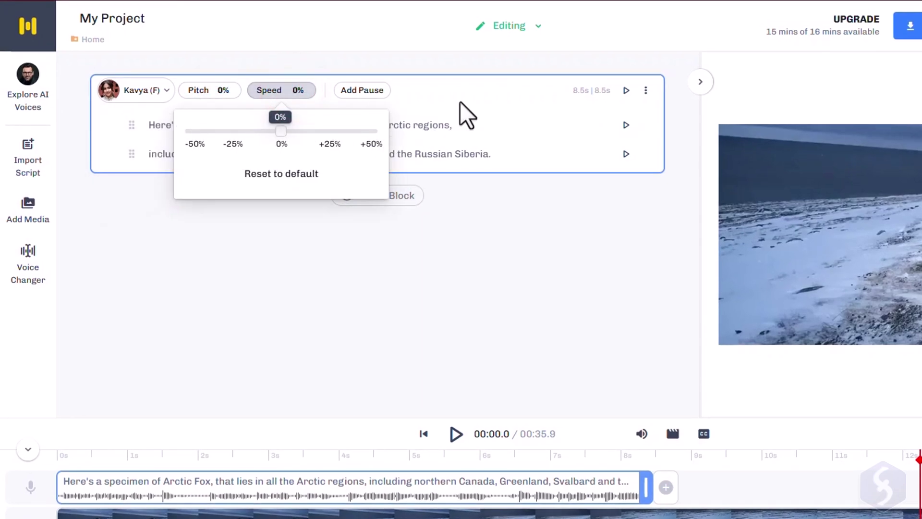
click(404, 121)
drag(400, 125, 411, 124)
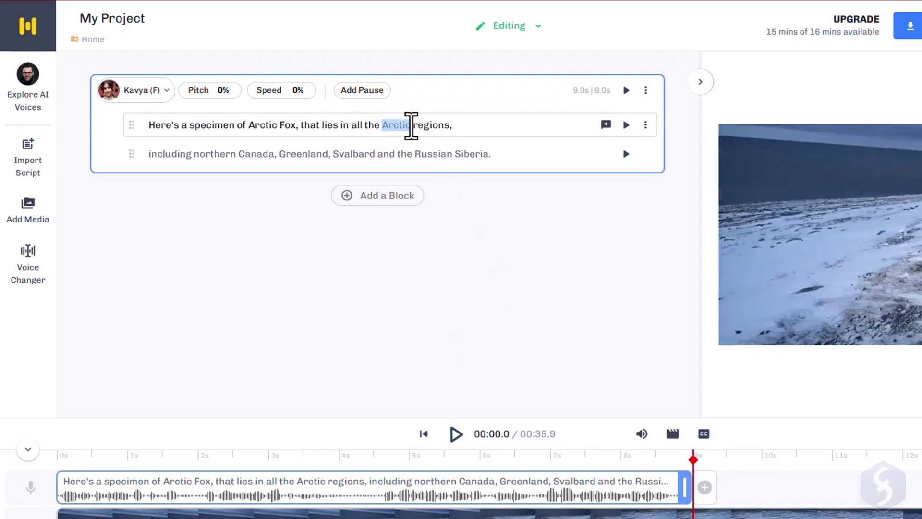
click(402, 109)
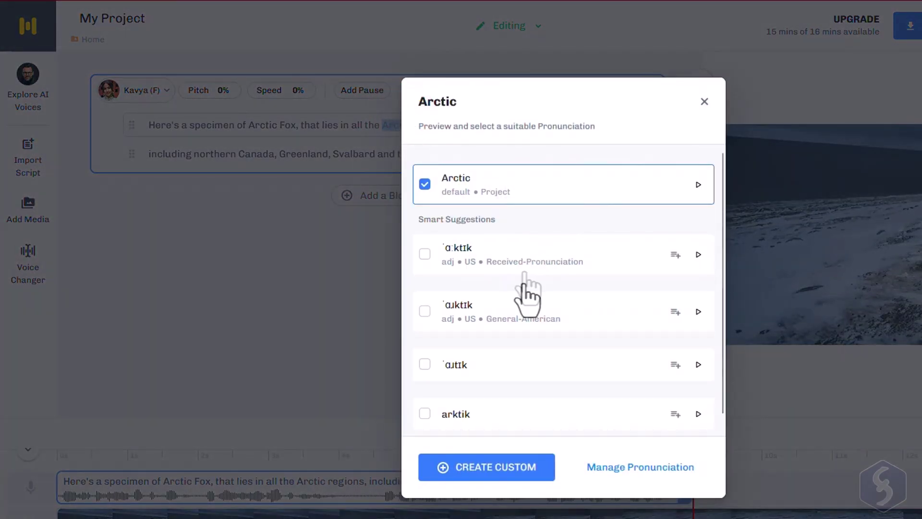
click(514, 469)
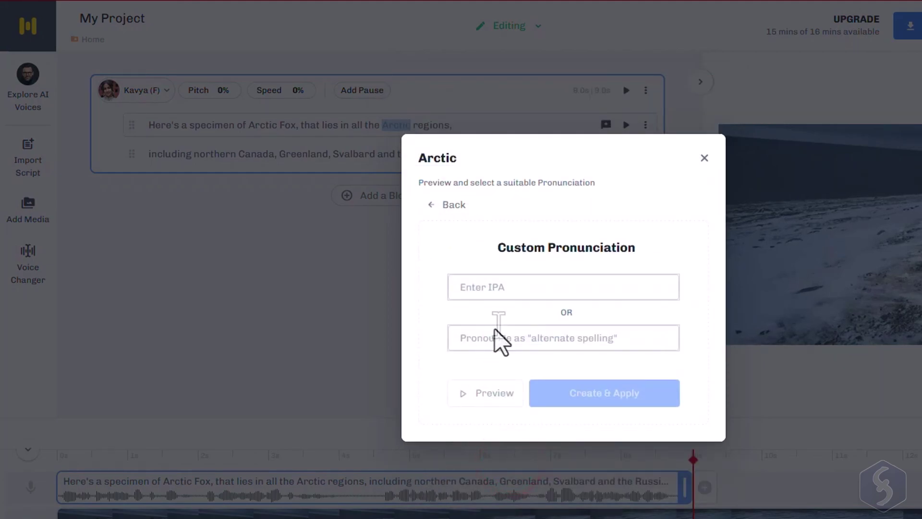
click(500, 288)
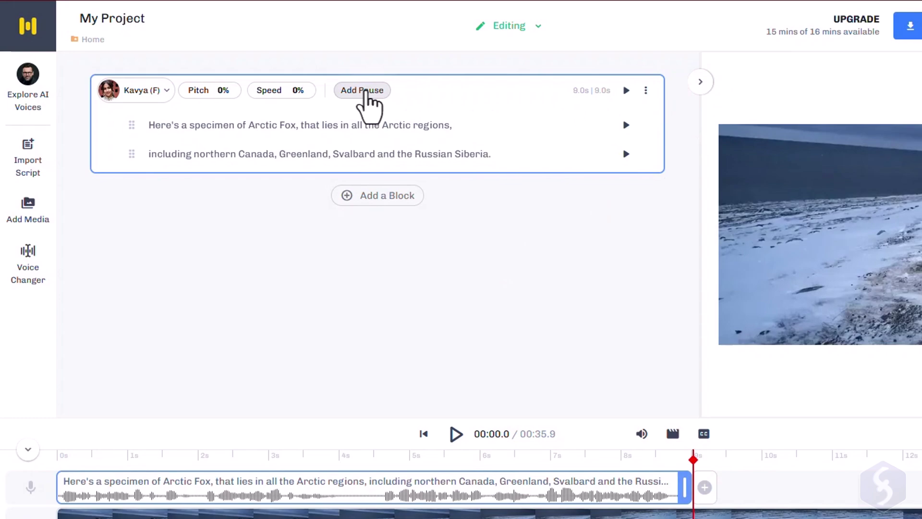
- Insert a [pause strong] at the start of the first narration sentence
click(363, 91)
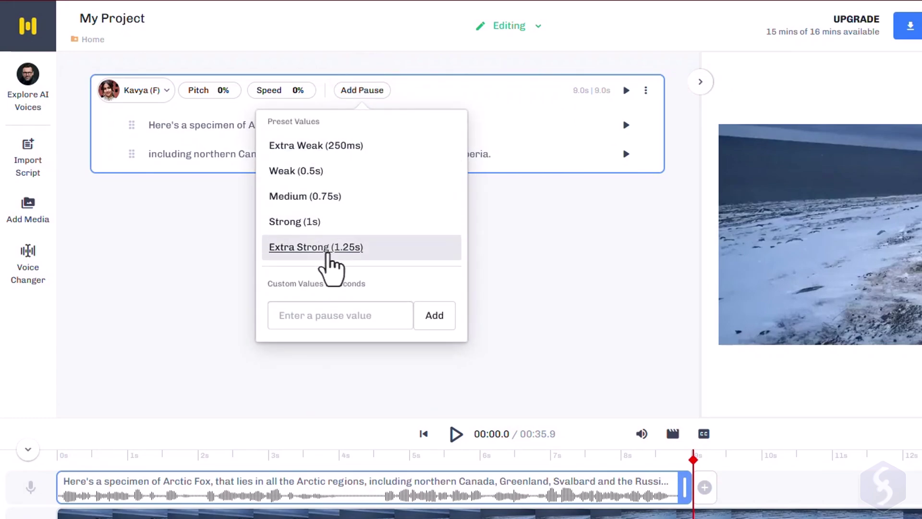
click(332, 227)
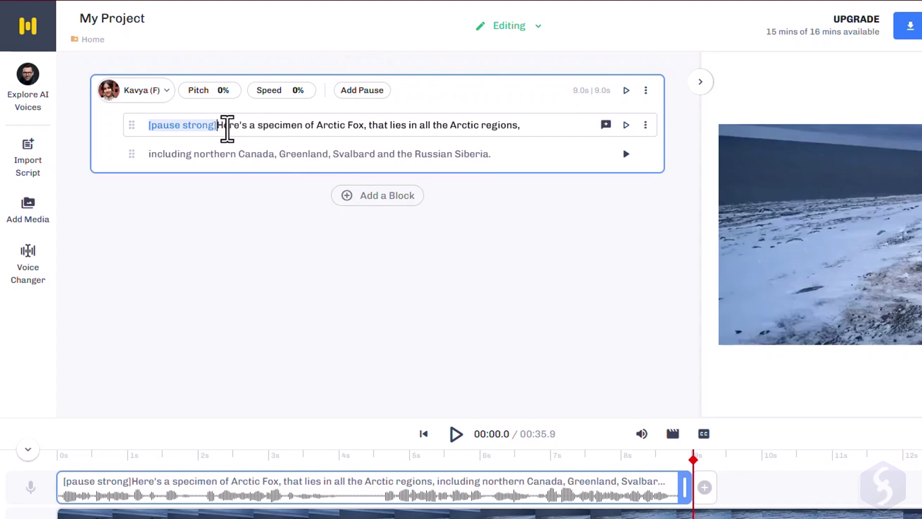
click(29, 164)
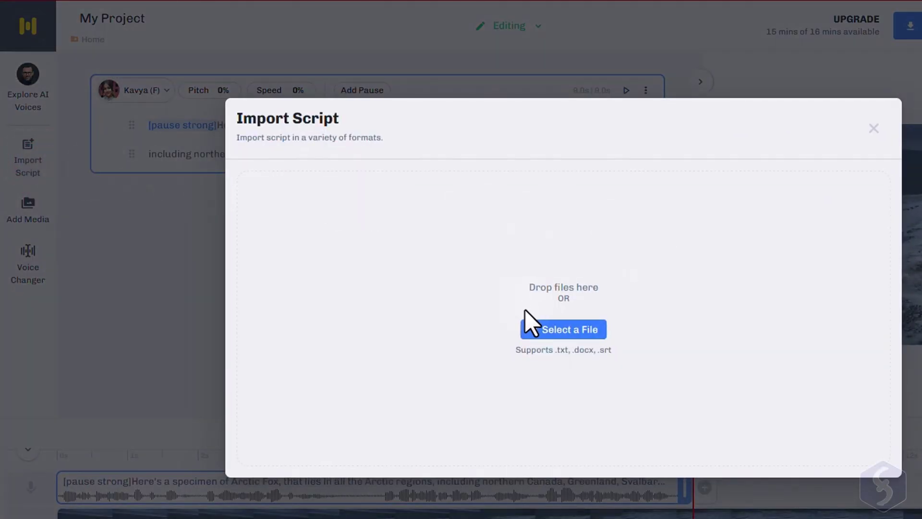
drag(553, 350, 612, 350)
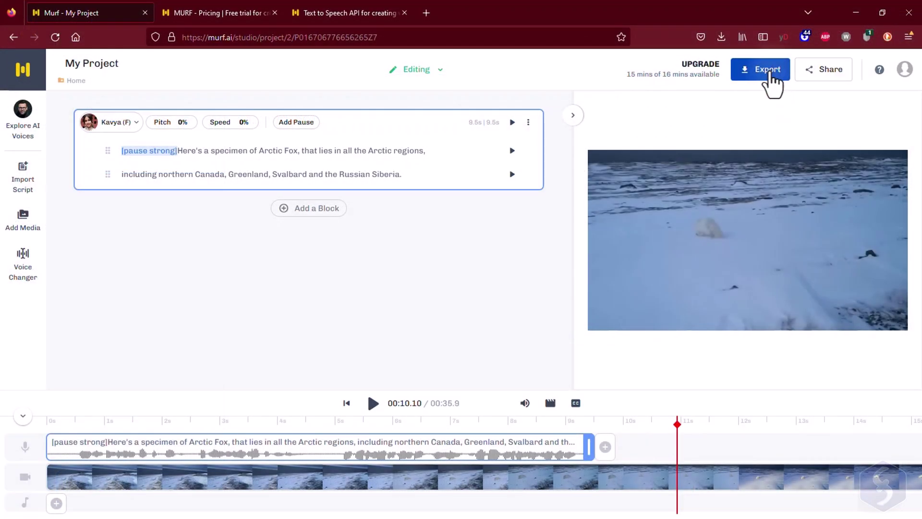
click(771, 73)
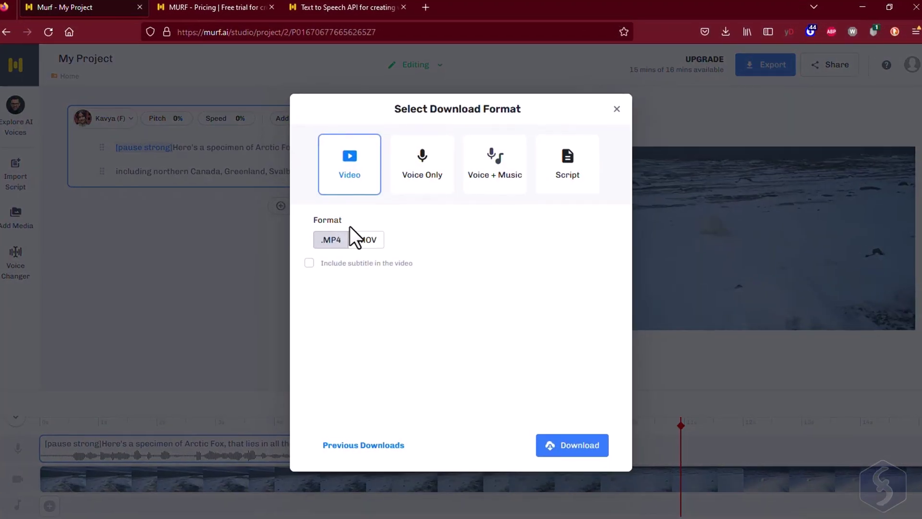
click(342, 215)
click(306, 215)
click(416, 120)
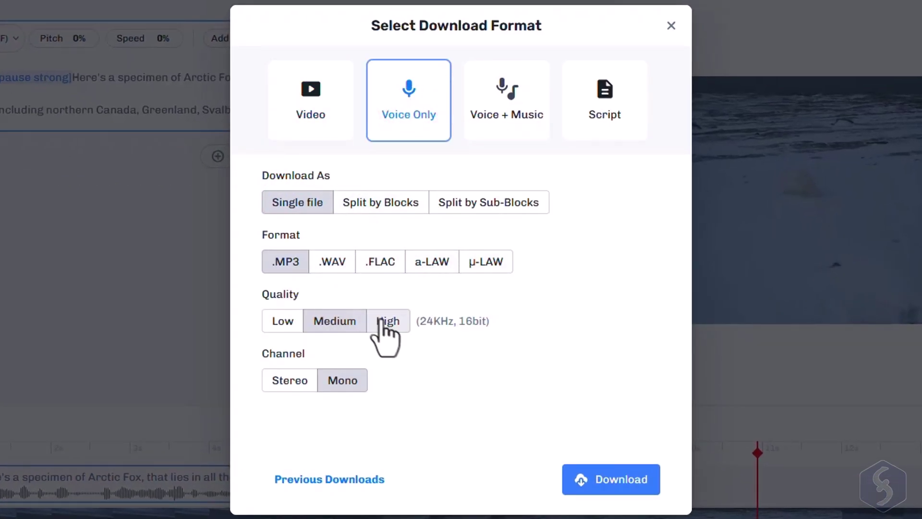
click(513, 108)
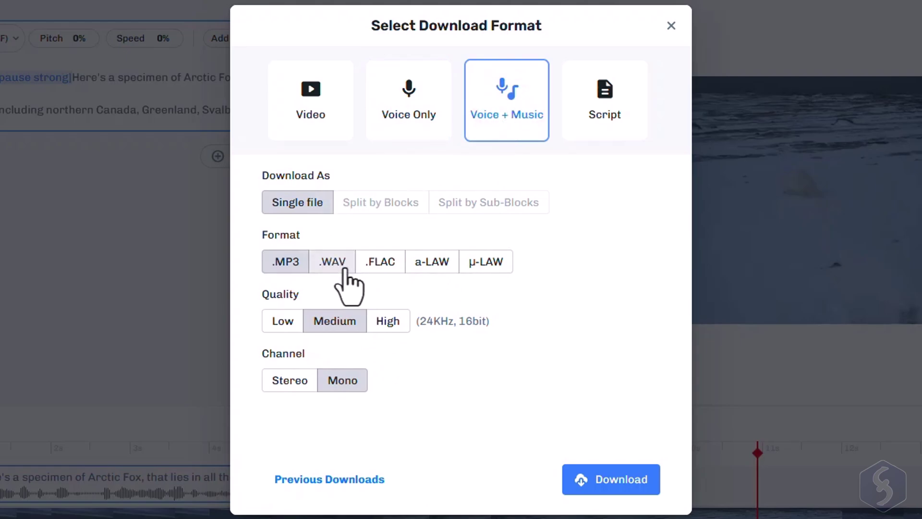
click(594, 94)
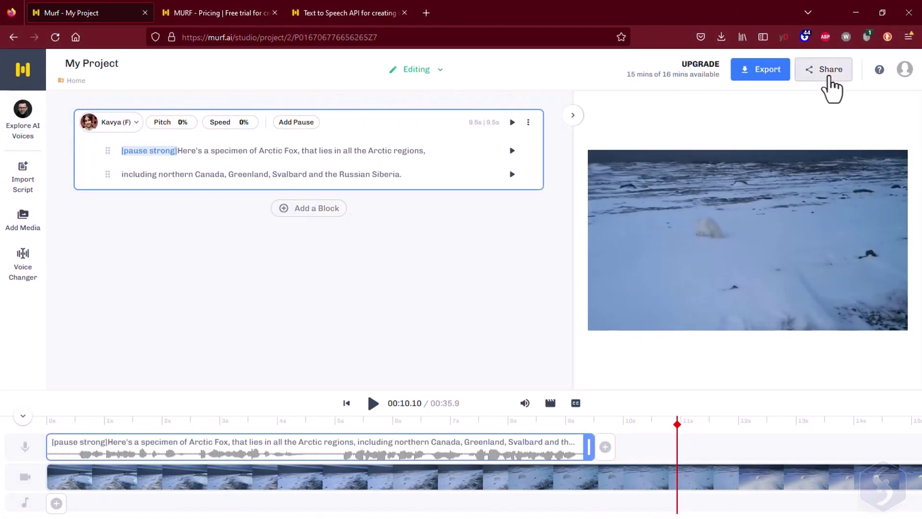
- Open Share via Link for the project
click(830, 72)
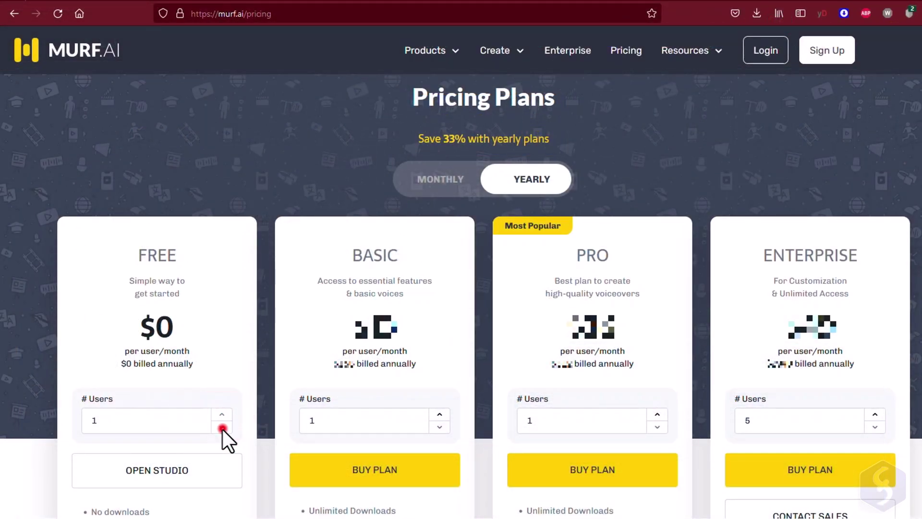
- Try the BASIC and PRO plan user counts, then play the Arctic Fox project
click(439, 414)
click(439, 414)
click(439, 427)
click(438, 426)
click(439, 426)
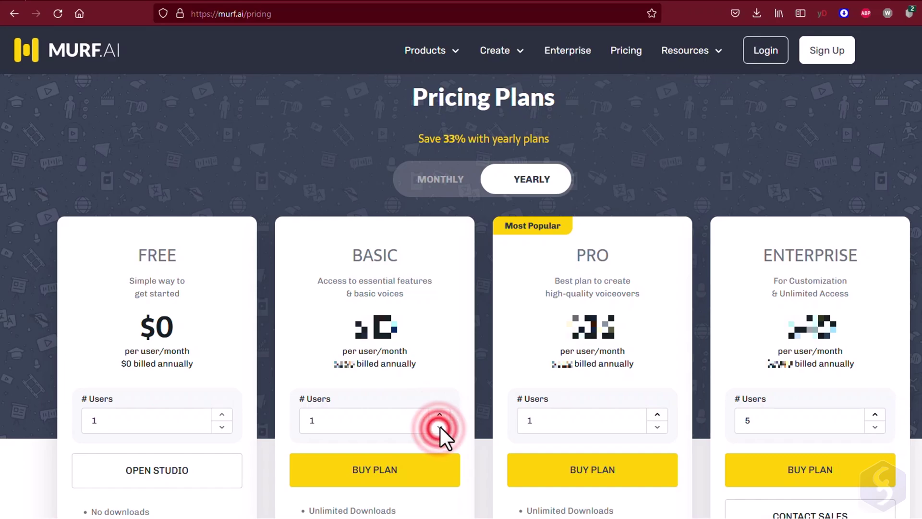
click(659, 425)
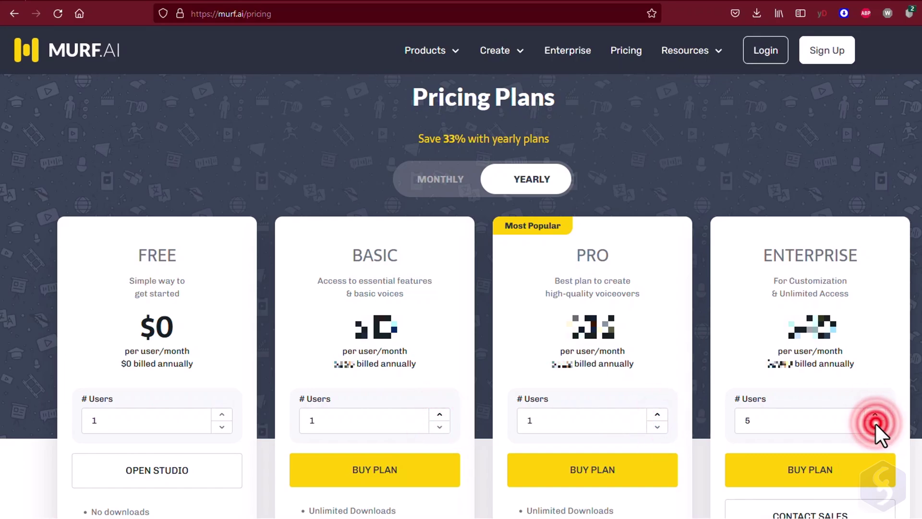
scroll(659, 411, down, 3)
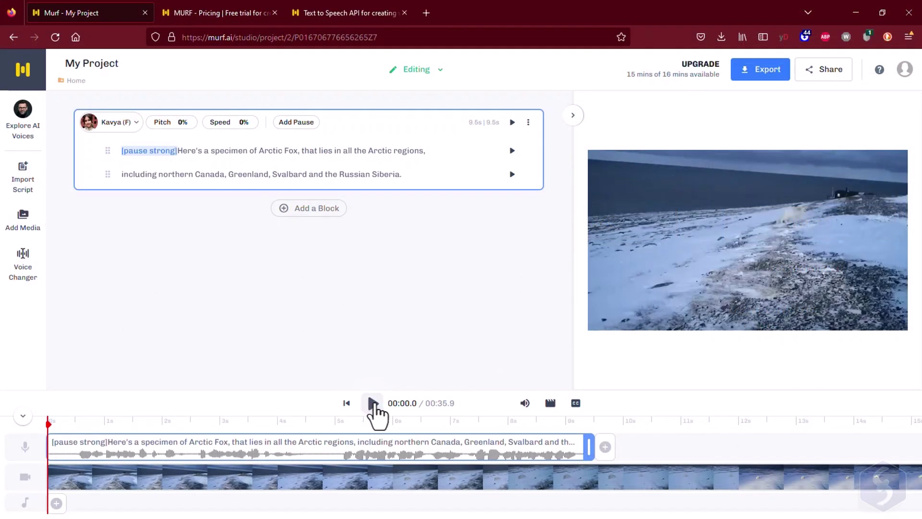
click(373, 405)
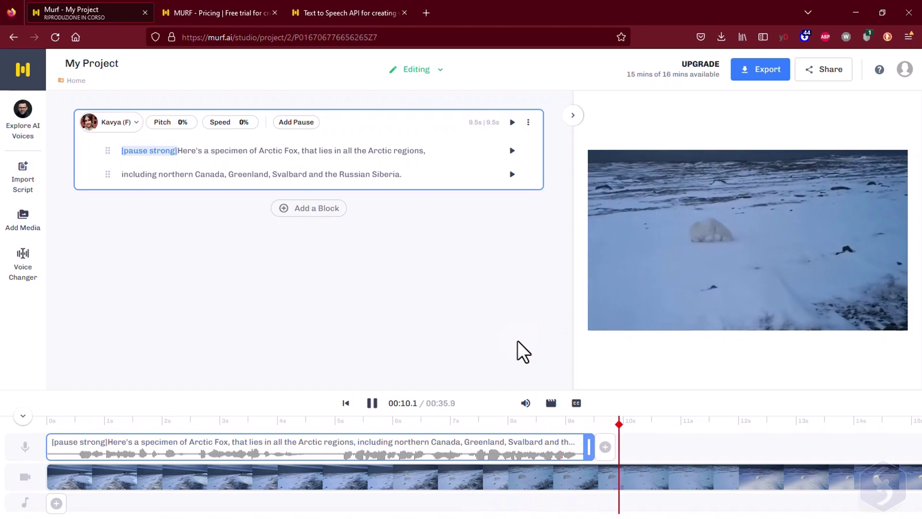
- Pause the video and preview the Anna and Jessica narrator voice samples
click(373, 403)
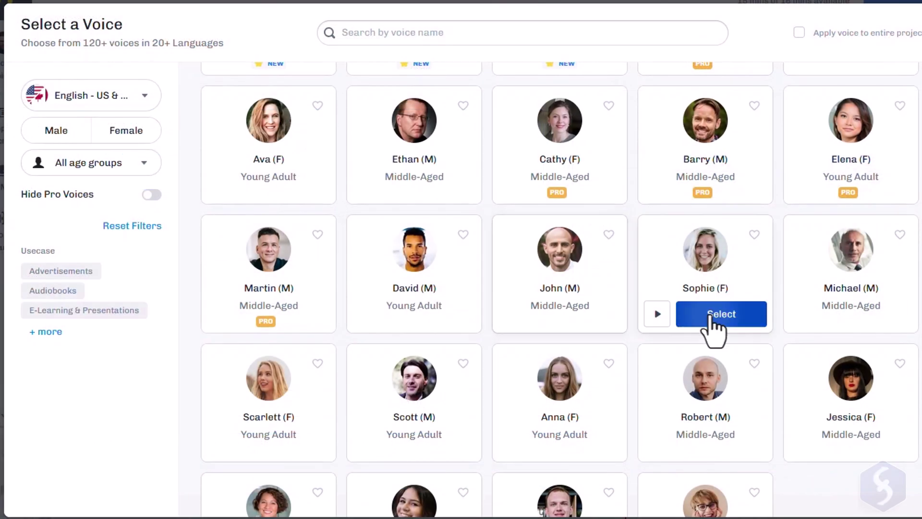
mouse_move(851, 273)
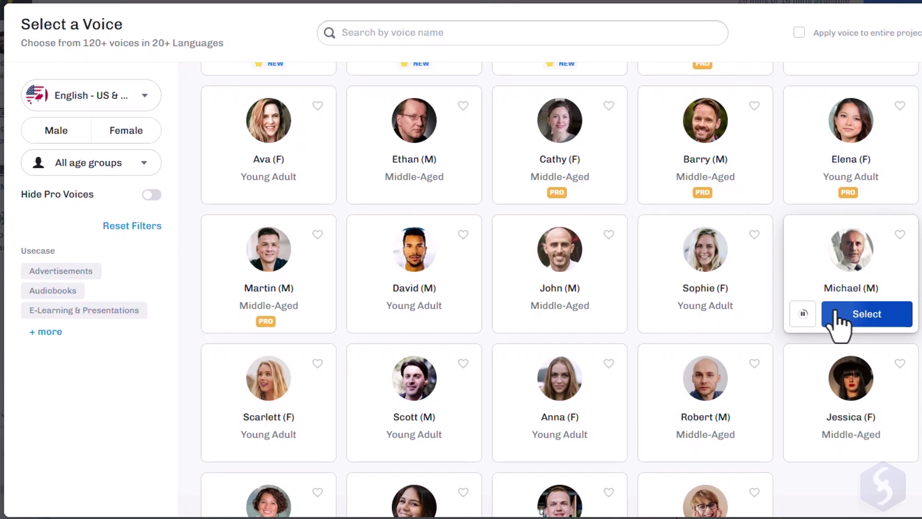
mouse_move(559, 404)
click(510, 445)
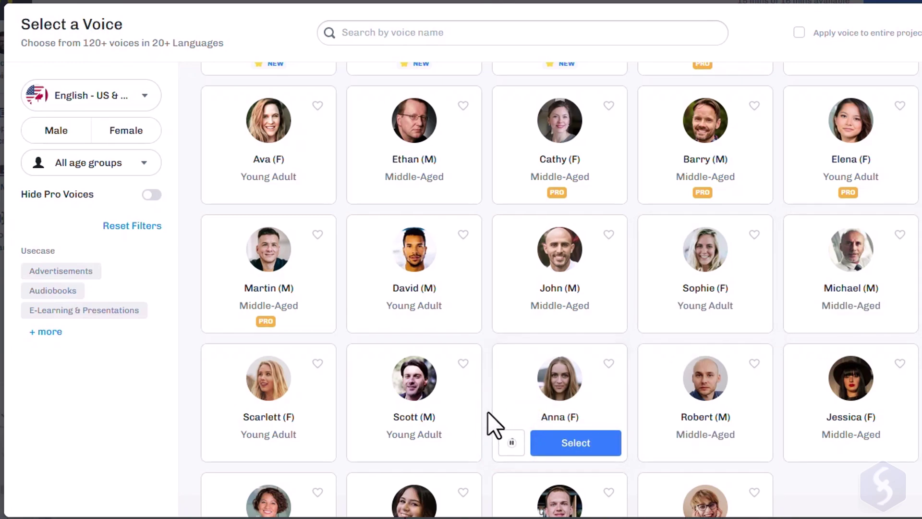
mouse_move(705, 402)
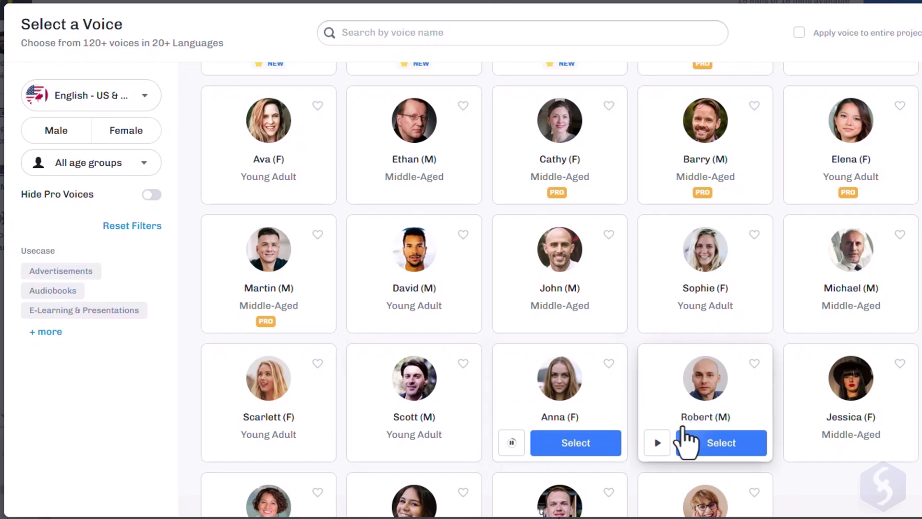
click(803, 443)
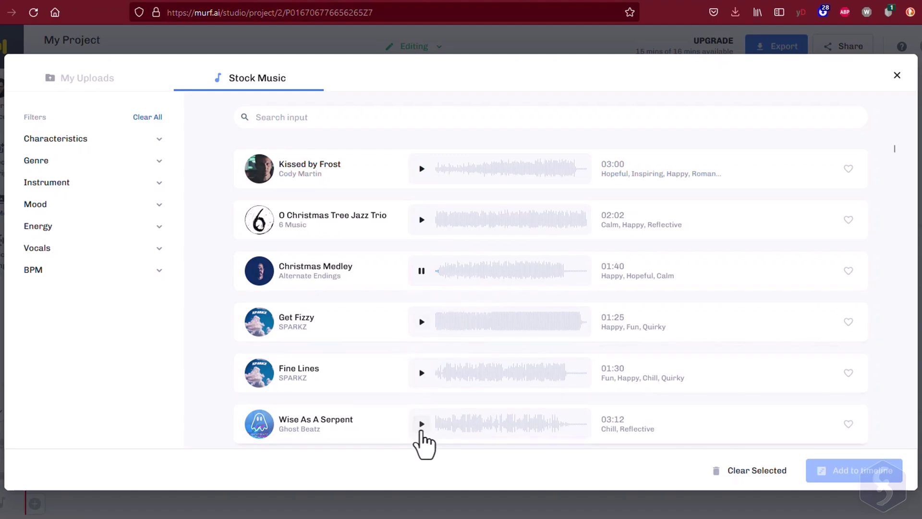
scroll(397, 398, down, 2)
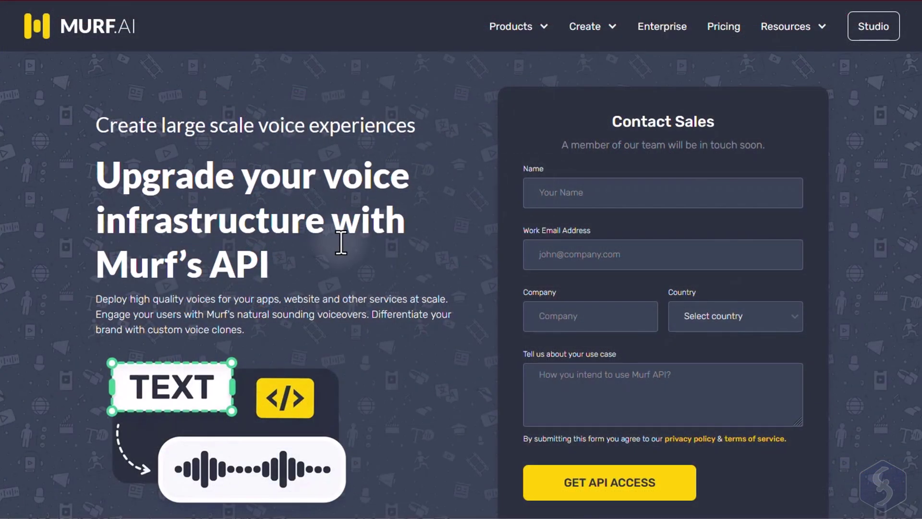
scroll(341, 243, down, 2)
scroll(319, 246, down, 2)
scroll(325, 236, down, 3)
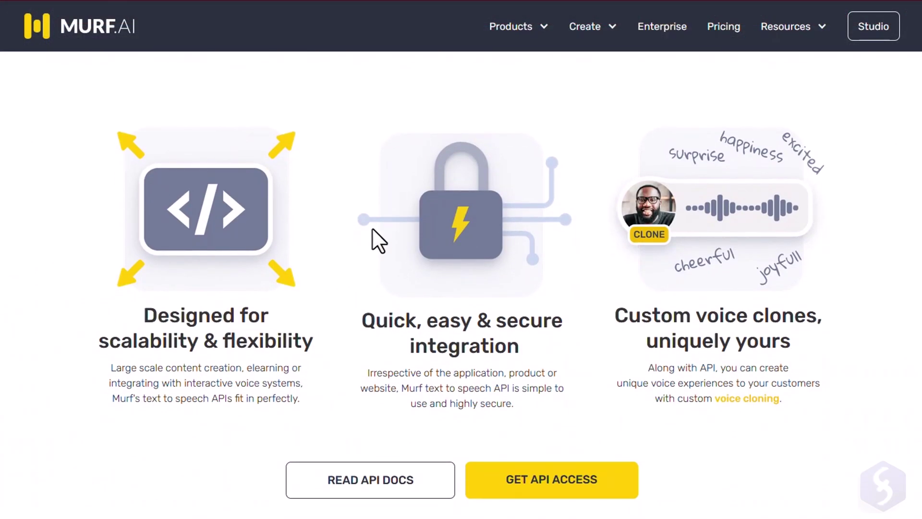
scroll(373, 238, down, 2)
drag(180, 249, 299, 273)
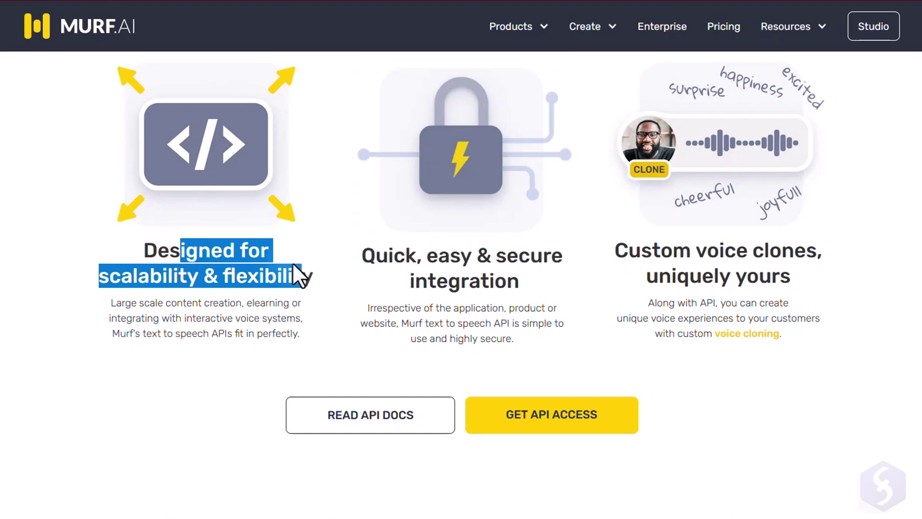
- Highlight the custom voice clones heading on the Text to Speech API page
click(415, 258)
drag(717, 256, 791, 278)
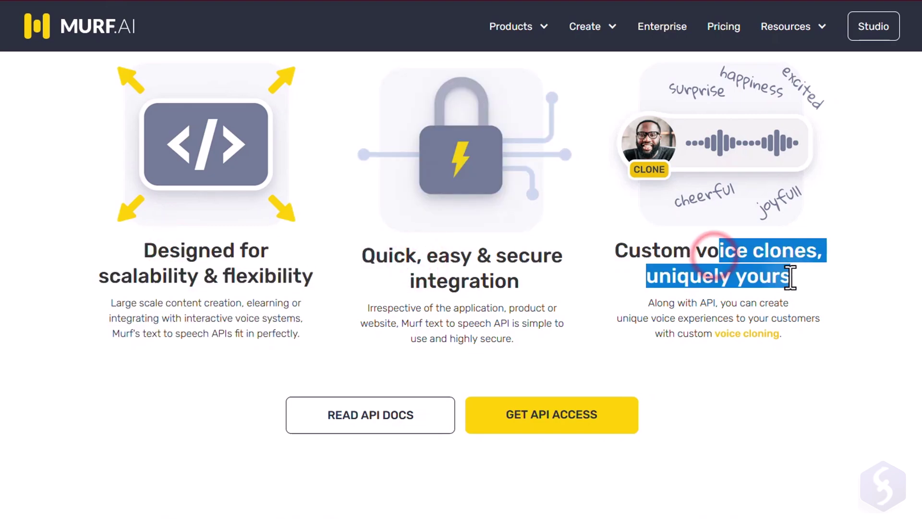
click(728, 263)
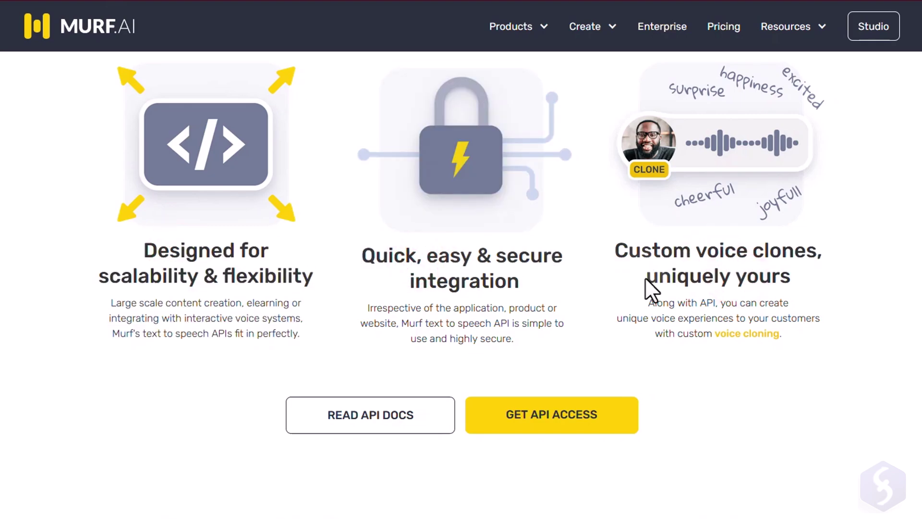
scroll(644, 288, down, 3)
scroll(643, 288, down, 3)
scroll(644, 288, down, 1)
scroll(485, 288, down, 2)
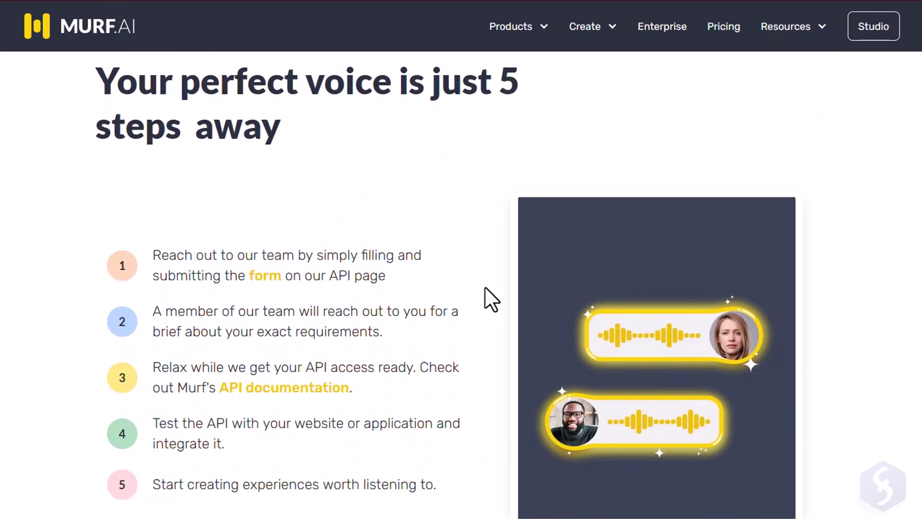
scroll(486, 294, down, 1)
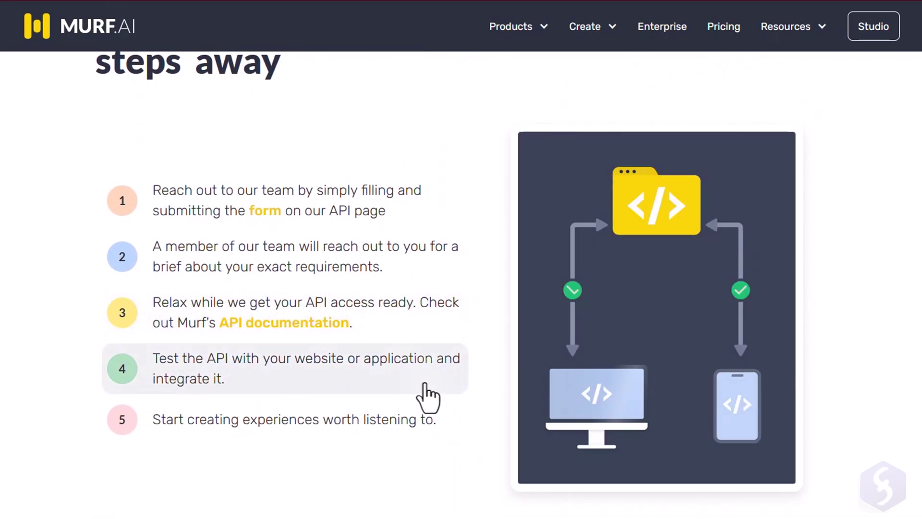
scroll(411, 438, down, 3)
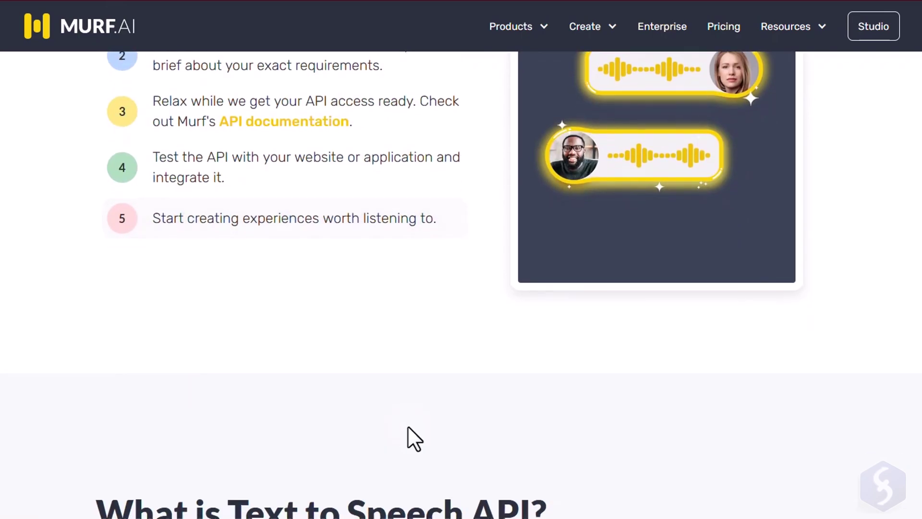
scroll(411, 432, down, 2)
scroll(343, 395, down, 2)
scroll(350, 392, down, 1)
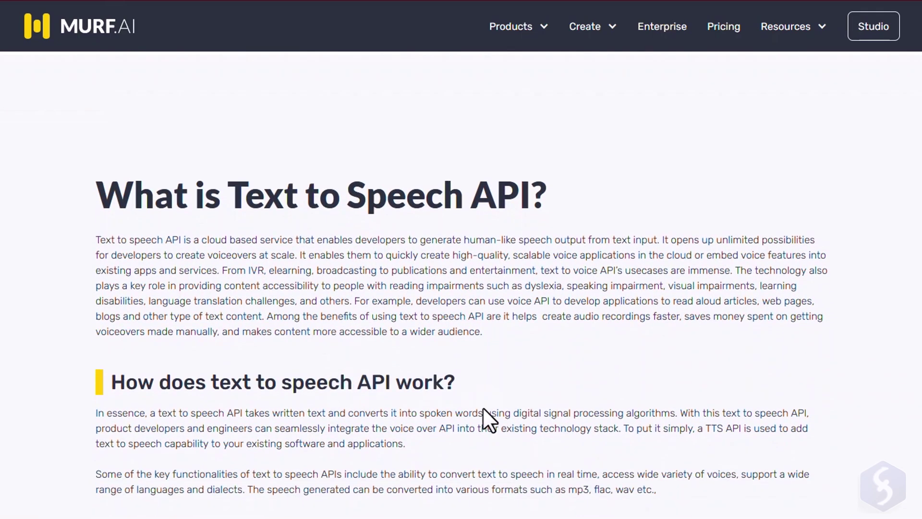
scroll(548, 418, down, 2)
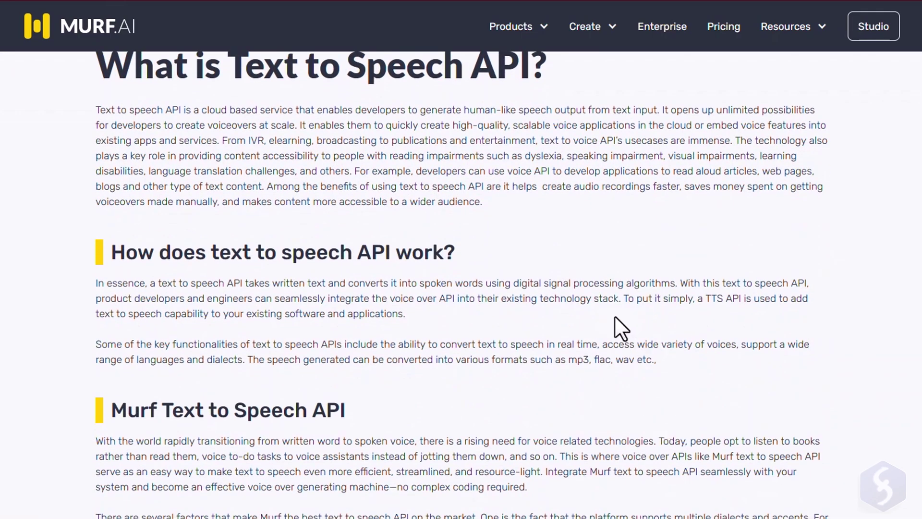
scroll(613, 325, down, 2)
scroll(612, 317, down, 2)
scroll(613, 314, down, 3)
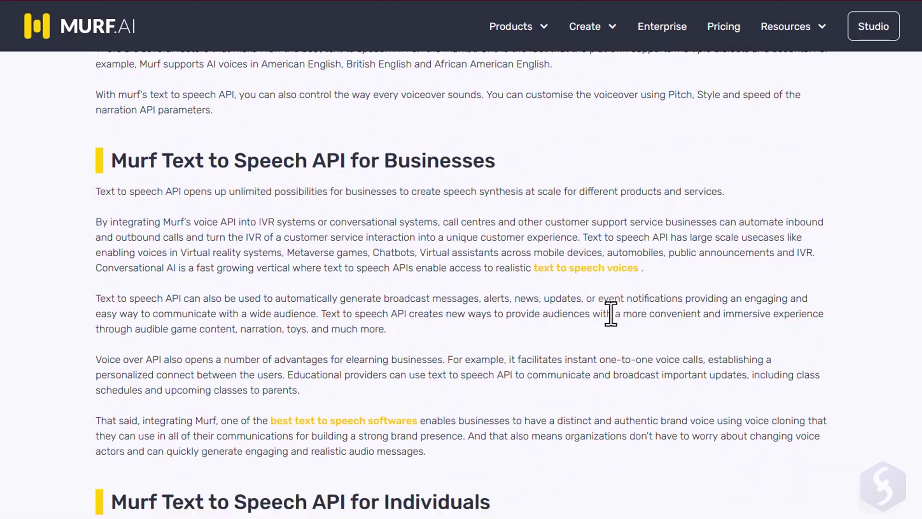